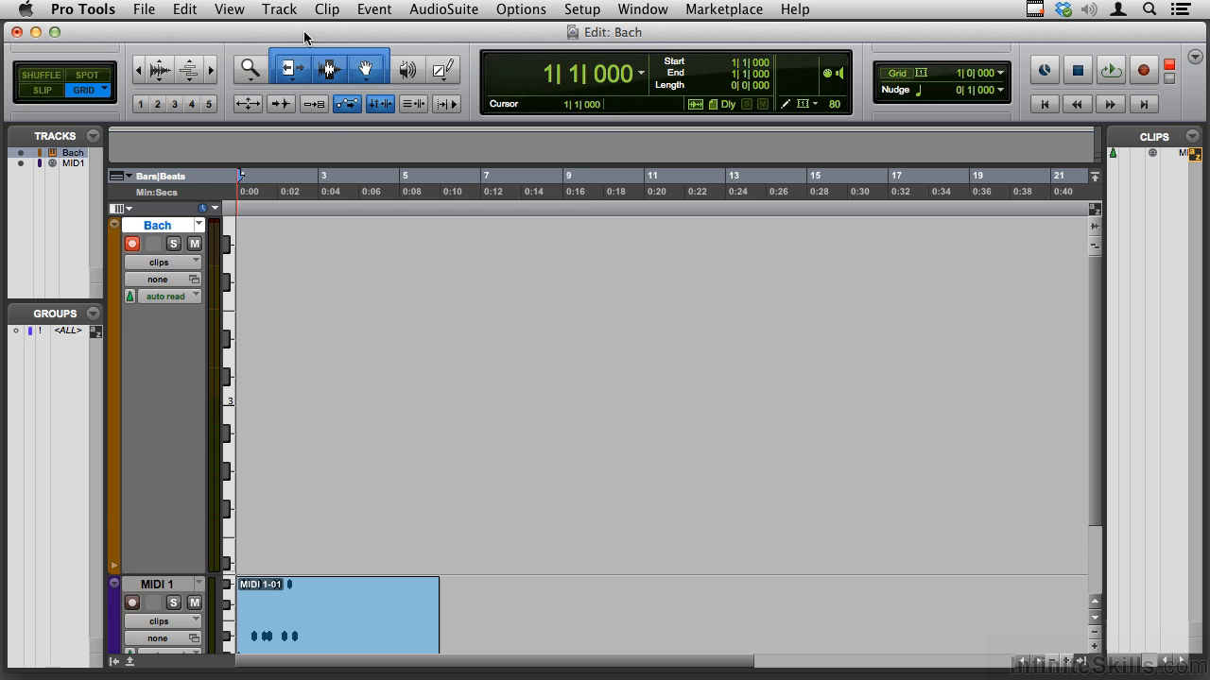
Open the Step Input event operation and move its window up over the middle of the timeline.
left_click(375, 9)
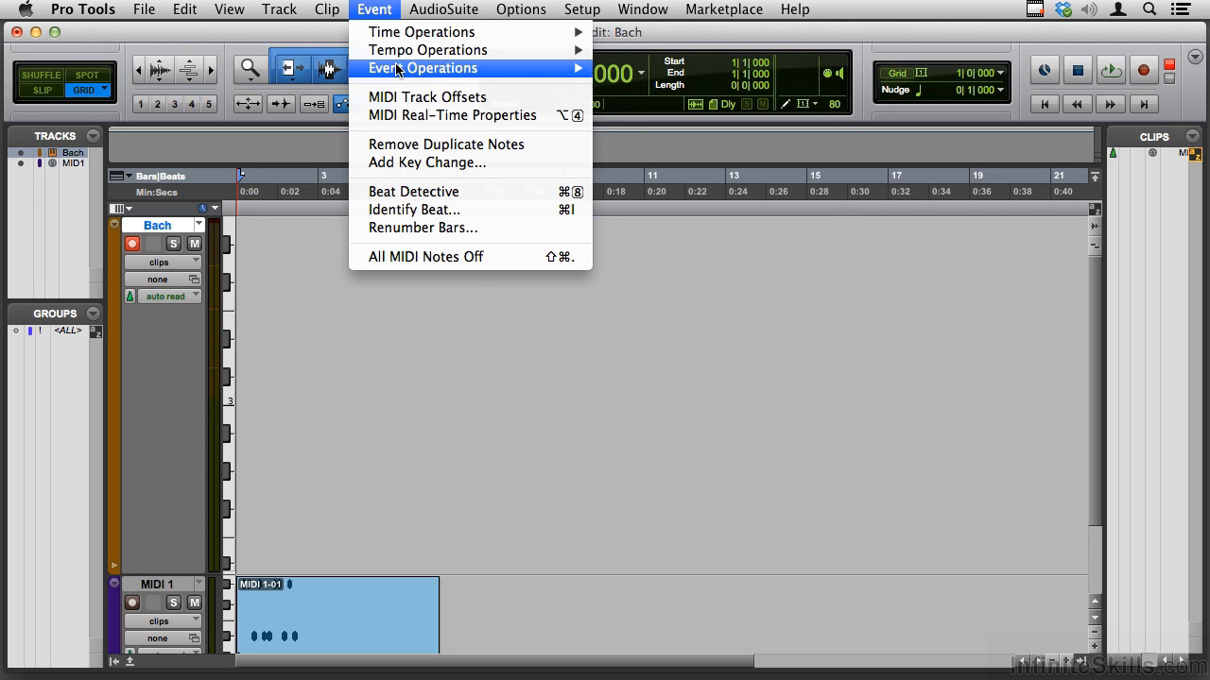
mouse_move(501, 74)
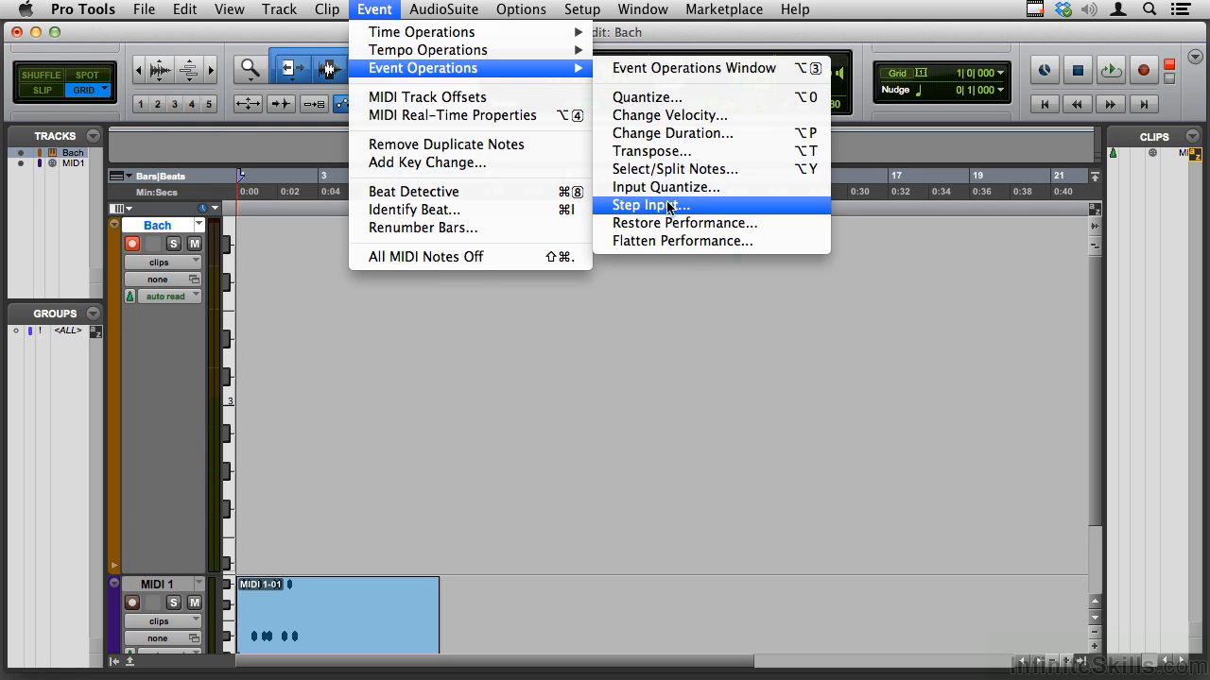
left_click(697, 208)
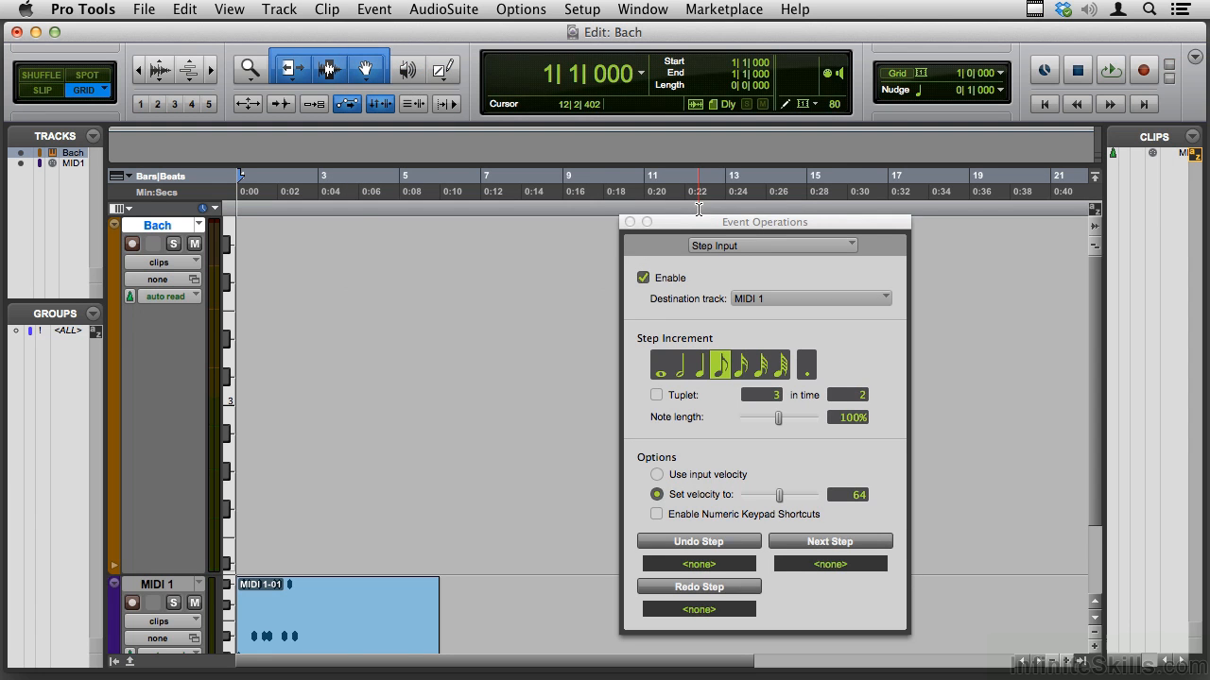
left_click_drag(704, 223, 602, 153)
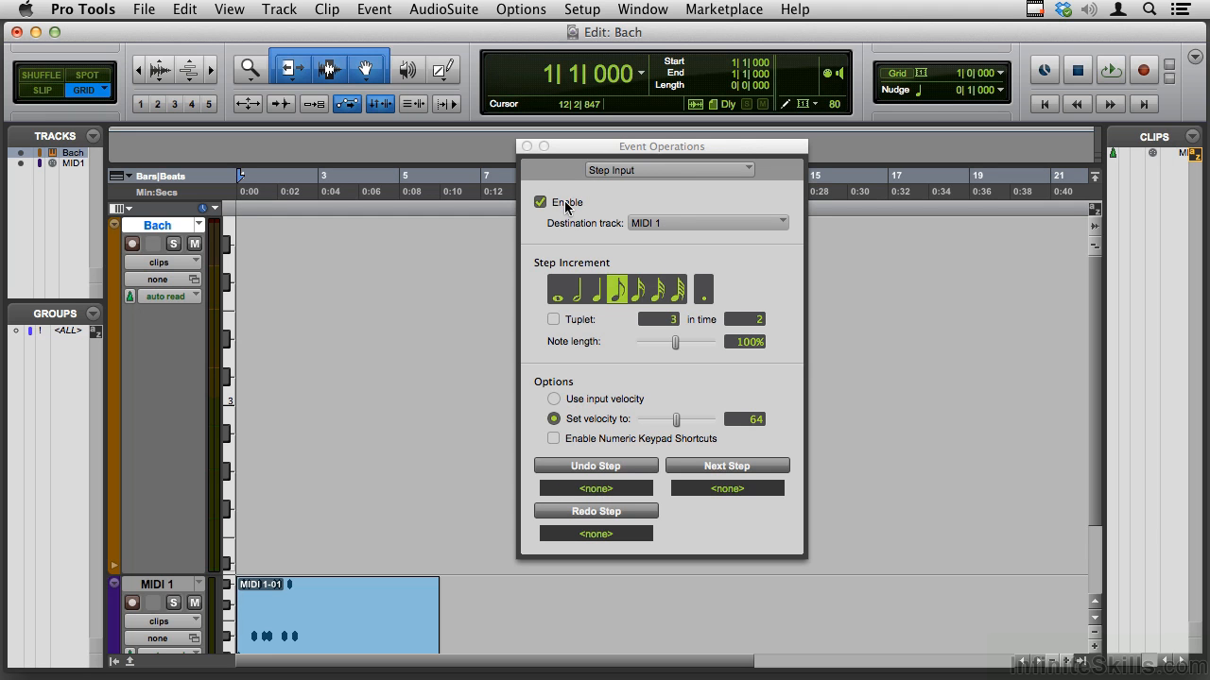
Try to set the Step Input destination track to Bach.
left_click(647, 224)
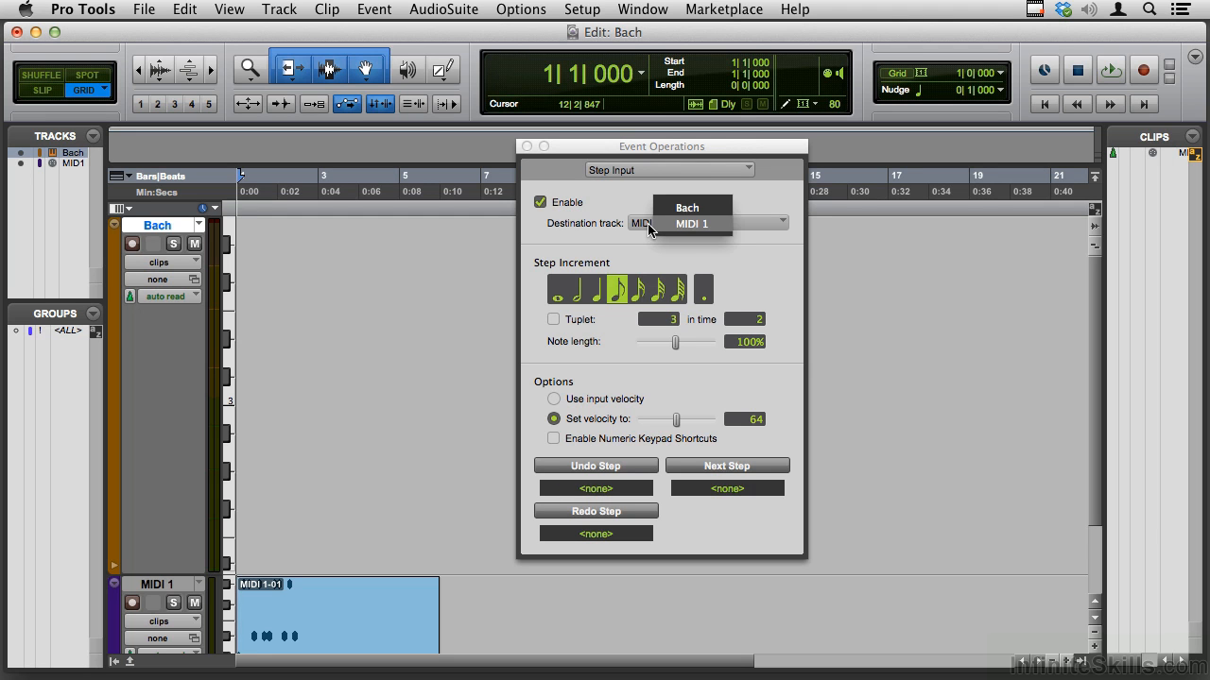
left_click(696, 209)
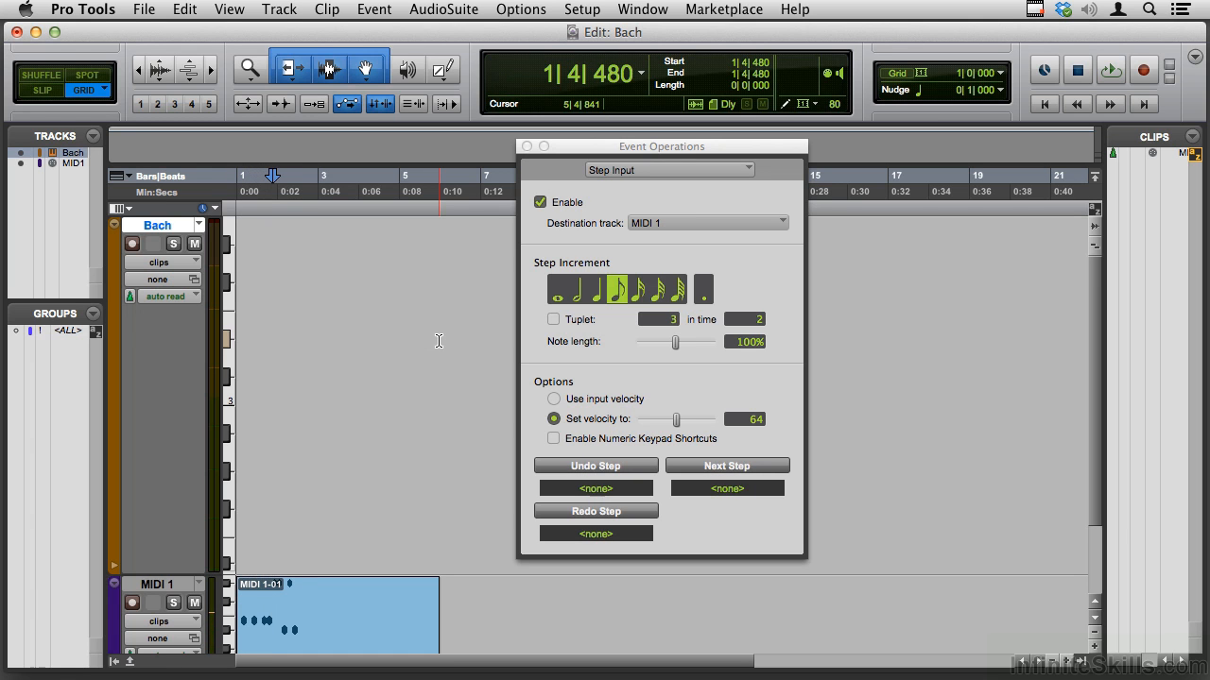
left_click(698, 224)
left_click(709, 208)
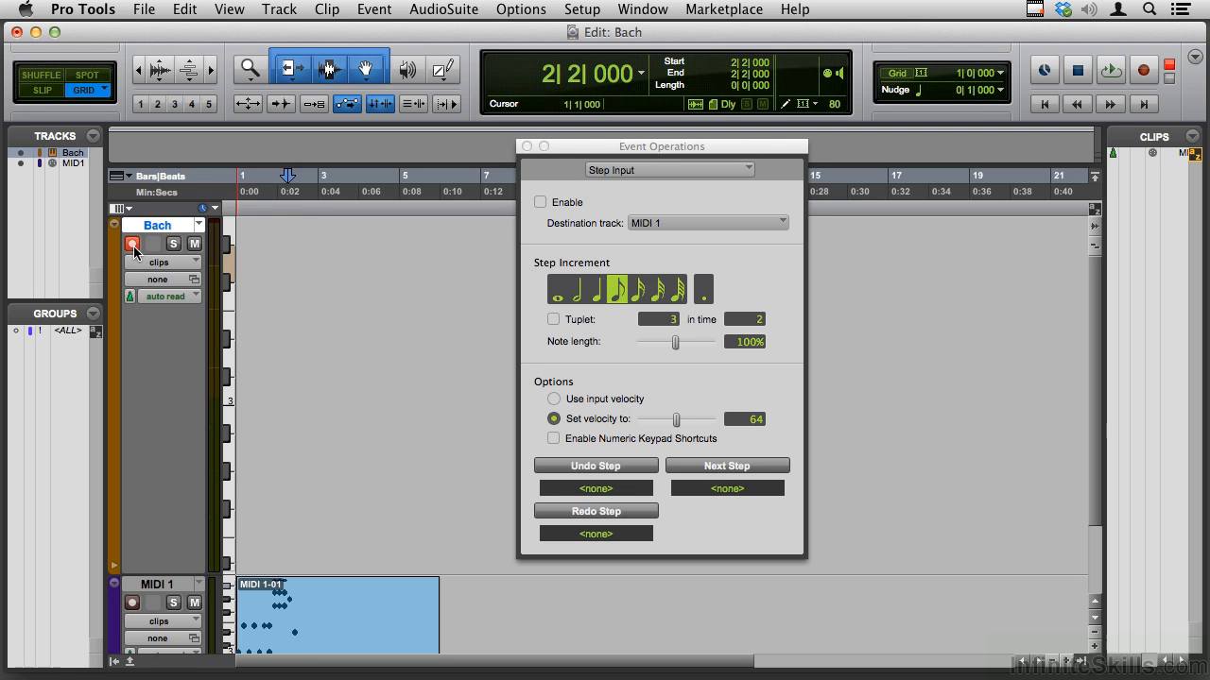
Record a short MIDI clip on the Bach track, move it to the session start and extend it to five bars.
key("space")
key("space")
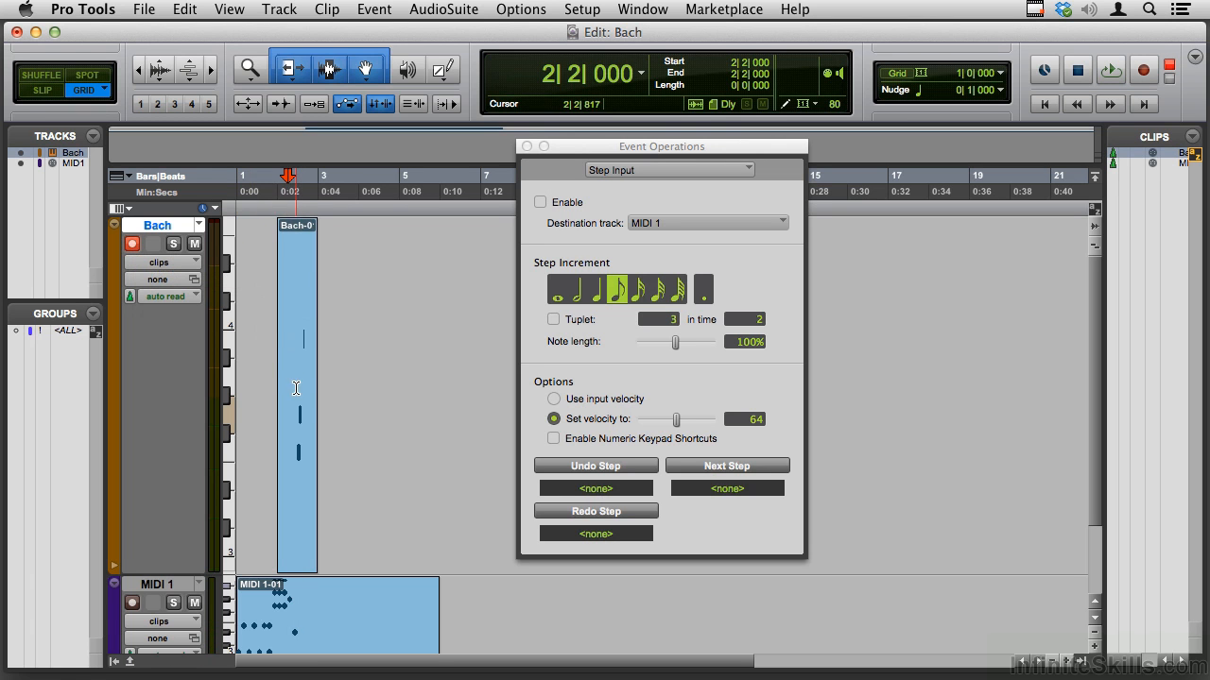
left_click_drag(297, 469, 256, 463)
left_click_drag(274, 454, 448, 448)
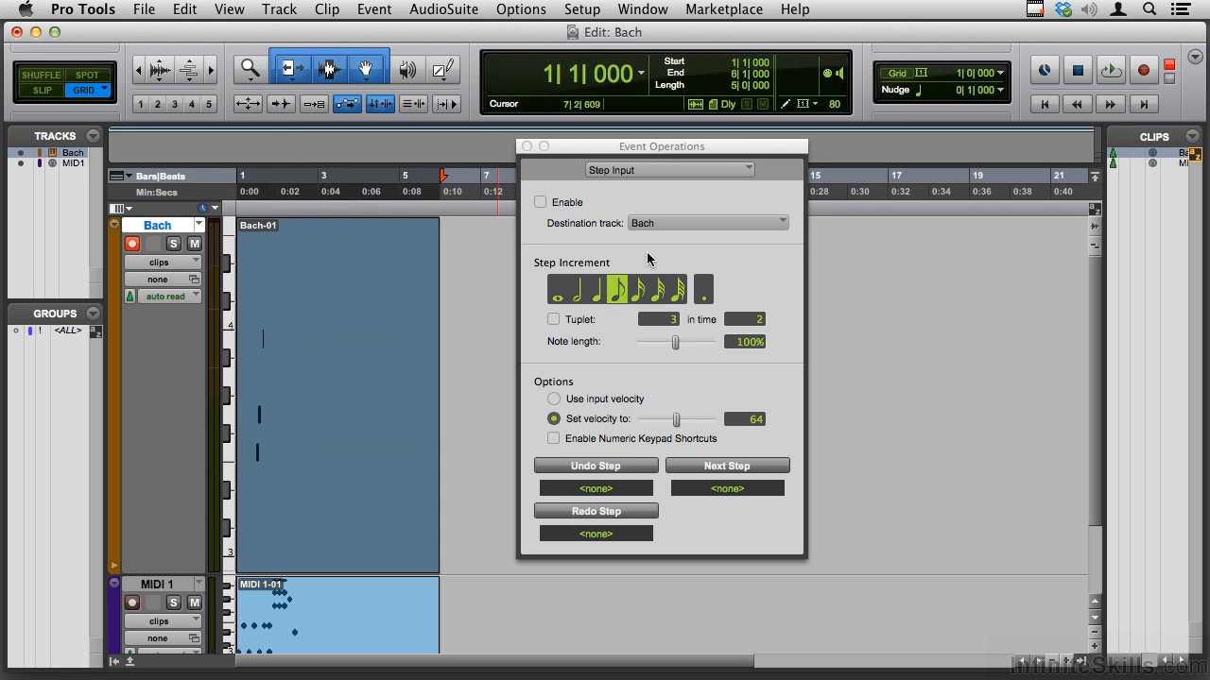
Enable Step Input, enter an eighth-note pattern on the Bach track through bar 7, and play it back soloed from the start.
left_click(562, 204)
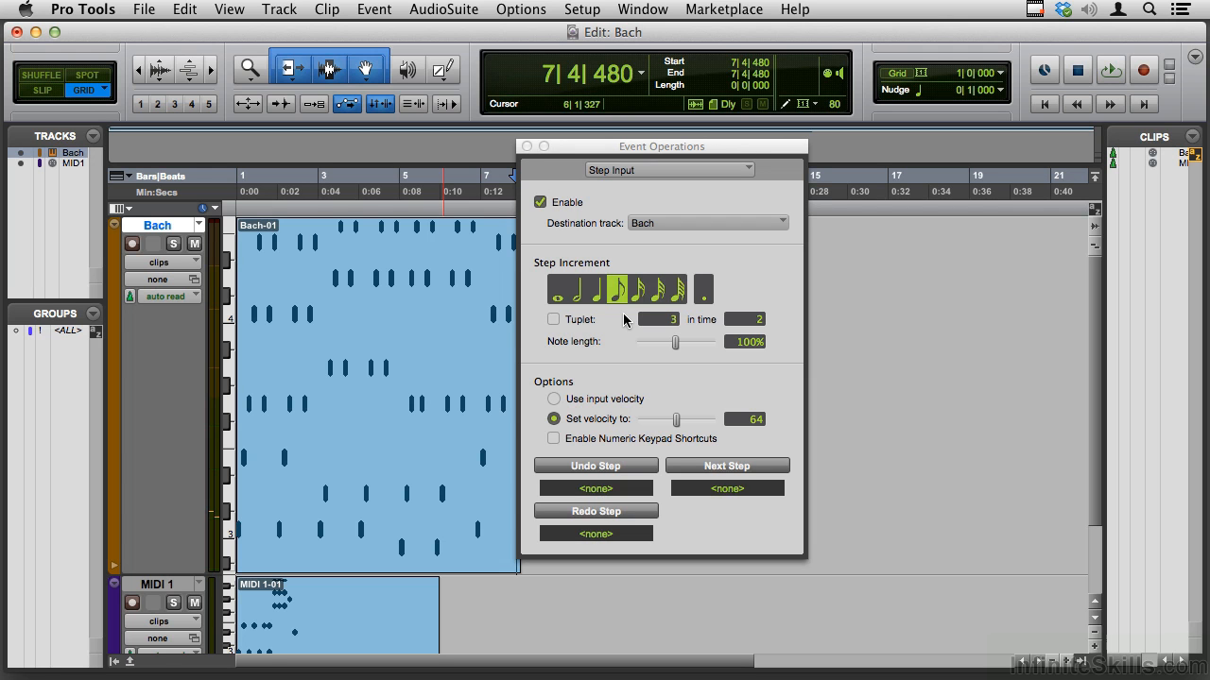
left_click(176, 245)
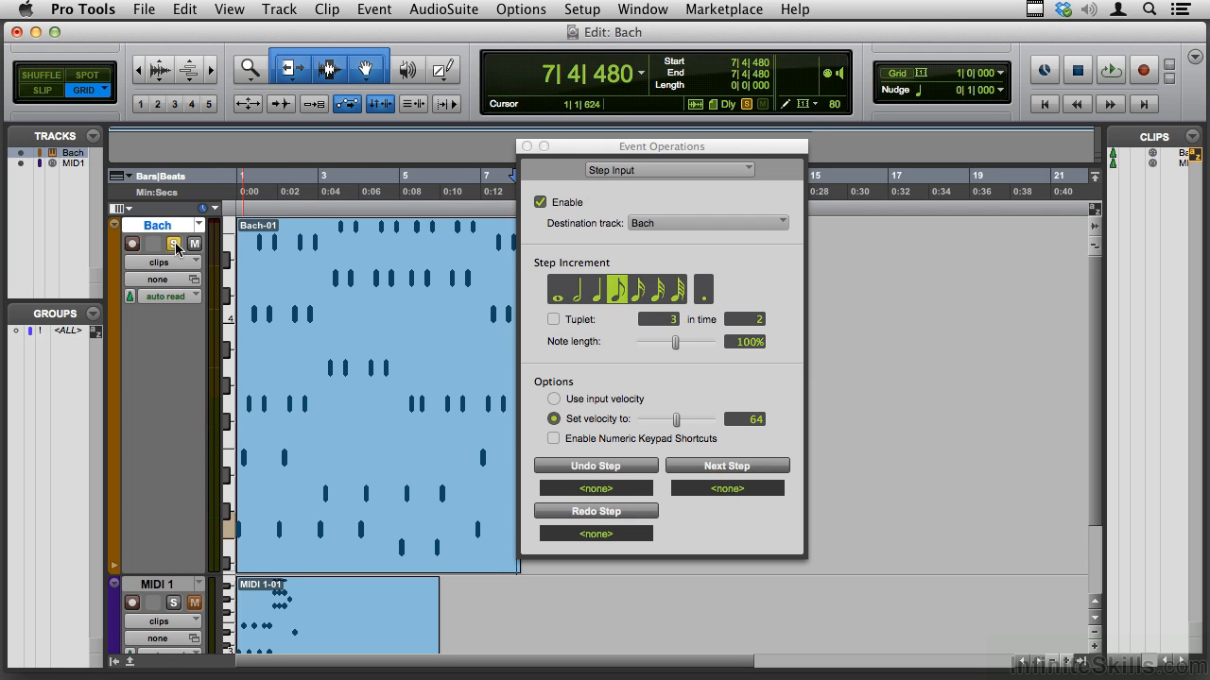
key("Return")
key("space")
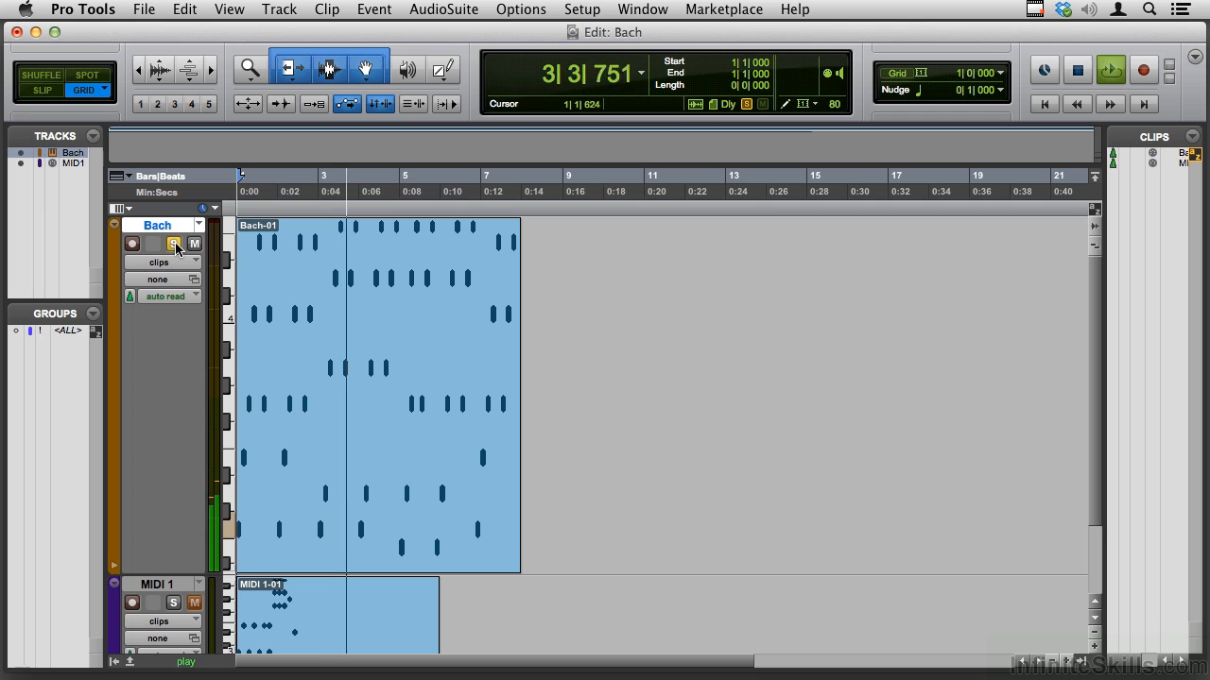
key("space")
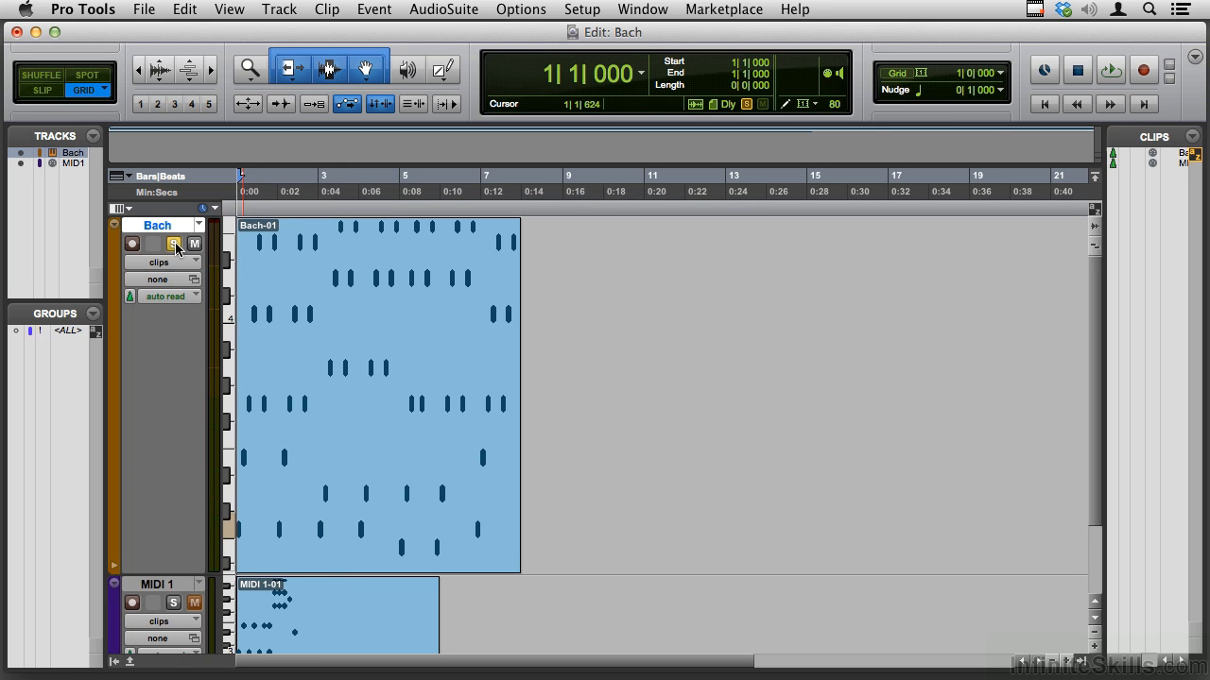
Show the Transport window, disable the Conductor tempo map, set the tempo to 180 and play back the Bach clip.
left_click(579, 10)
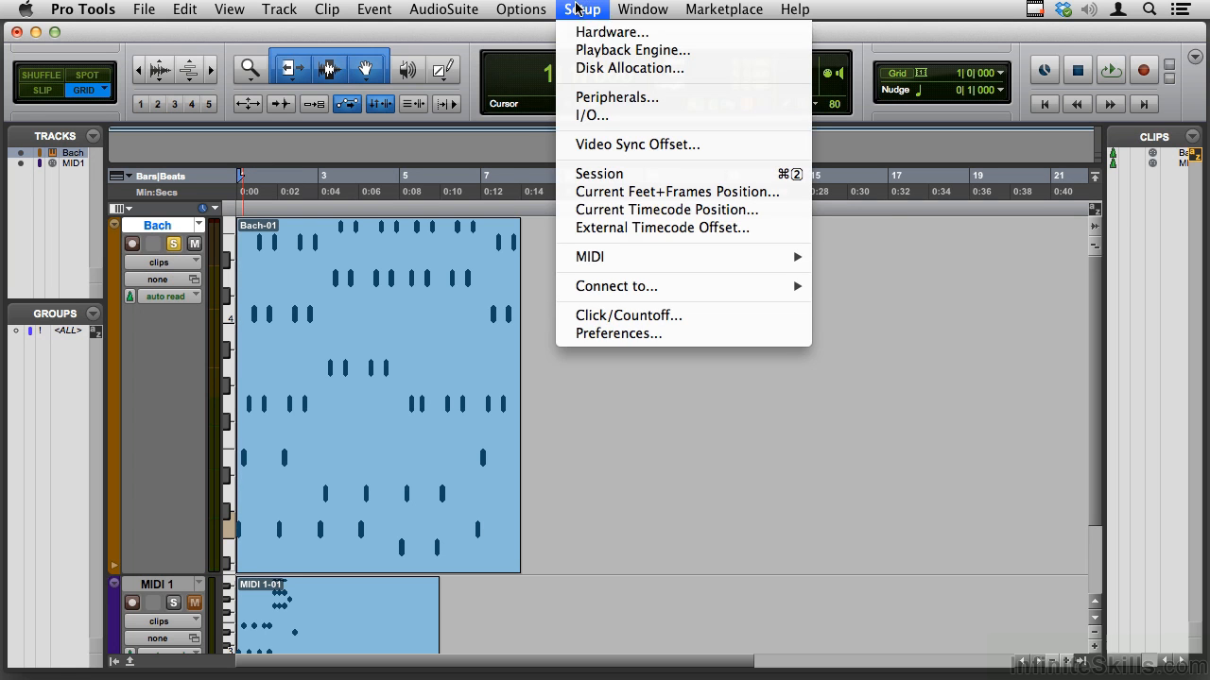
mouse_move(643, 10)
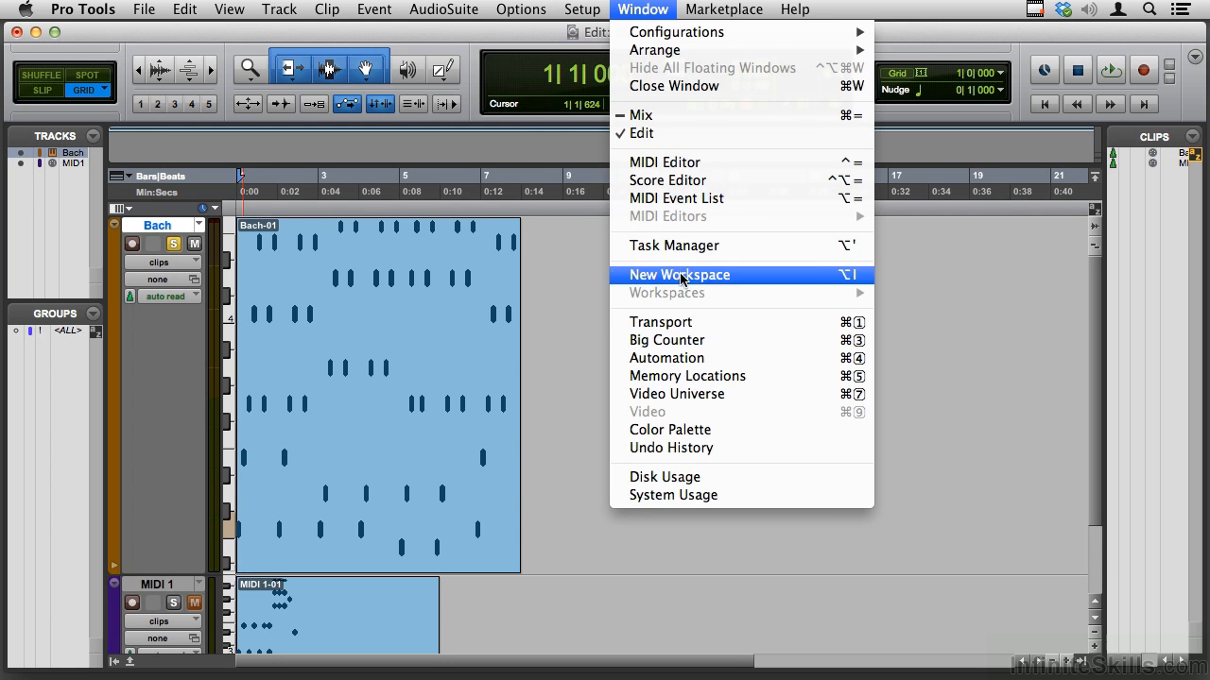
left_click(685, 323)
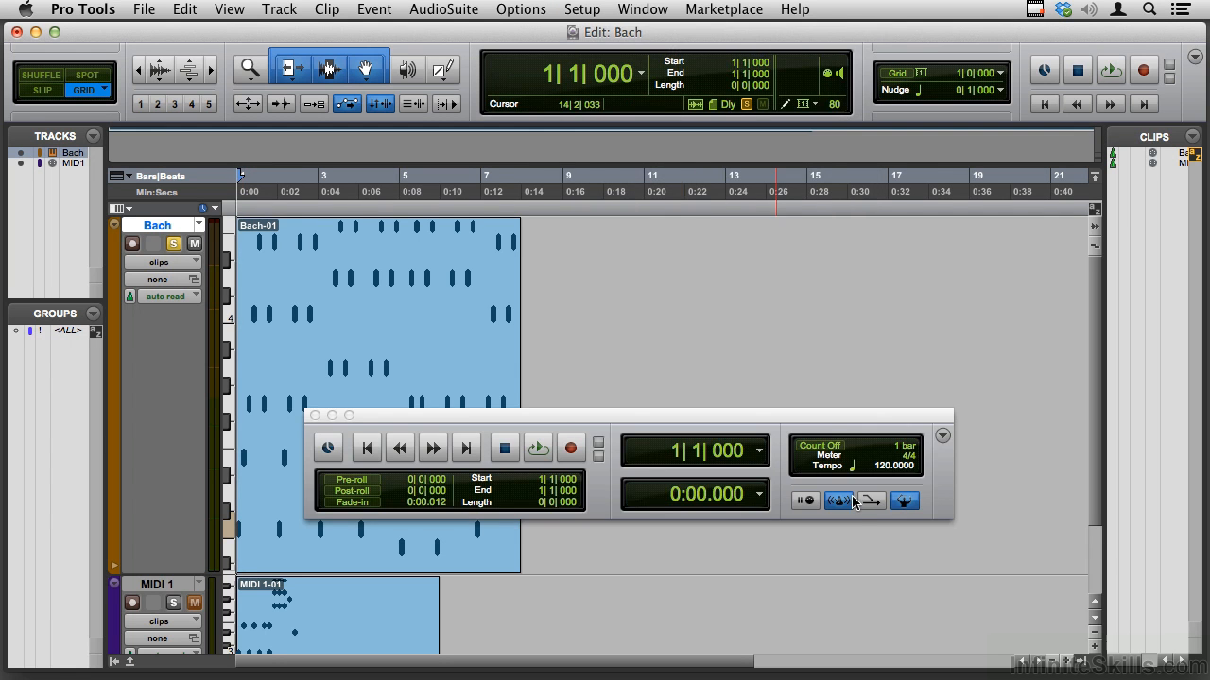
left_click(905, 502)
left_click(884, 468)
type("180")
key("Return")
key("space")
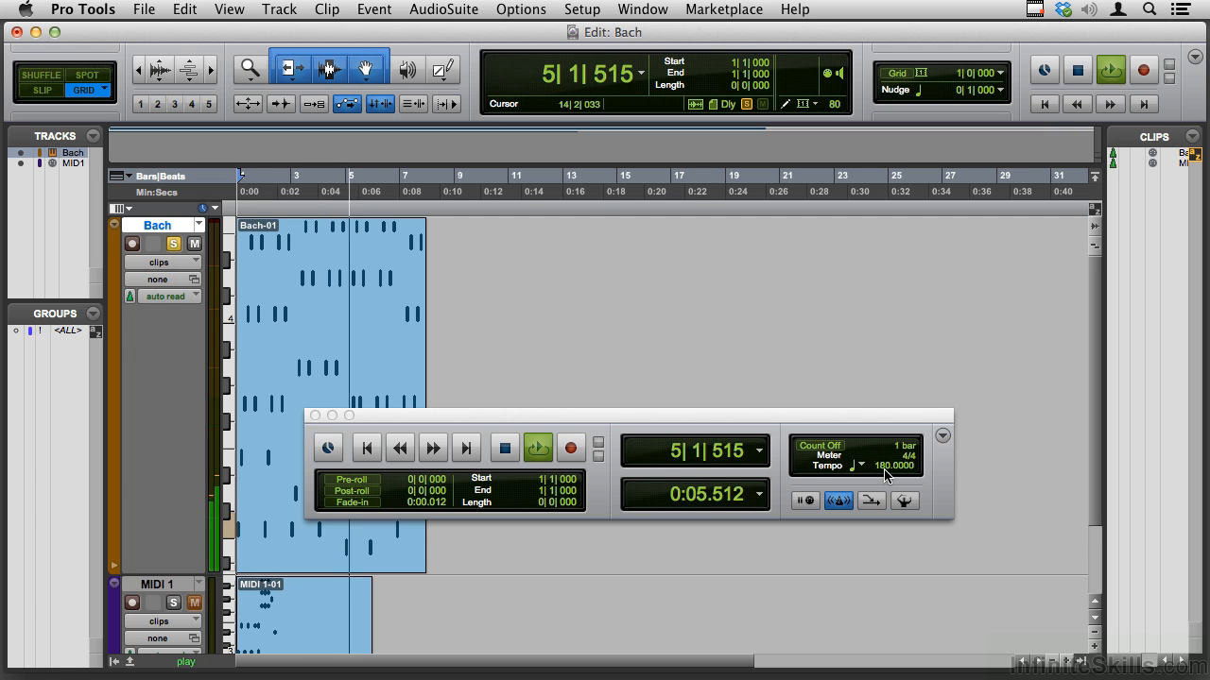
key("space")
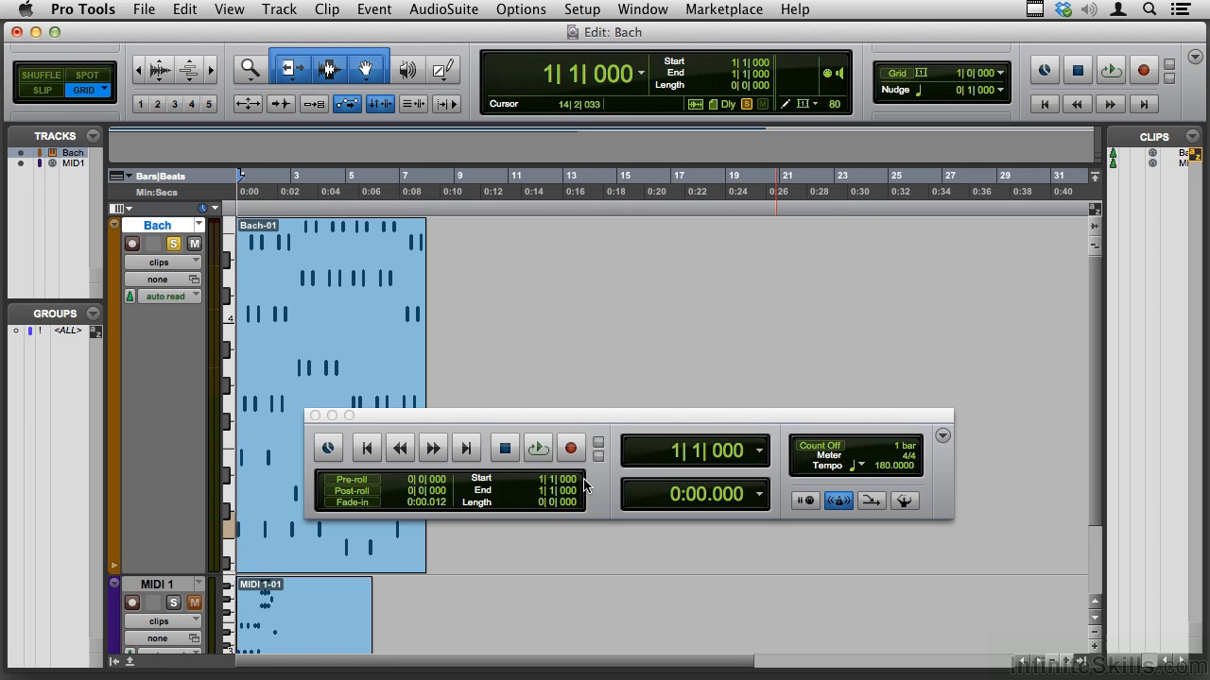
Delete the step-entered clip from the Bach track and turn off the track's solo.
double_click(346, 371)
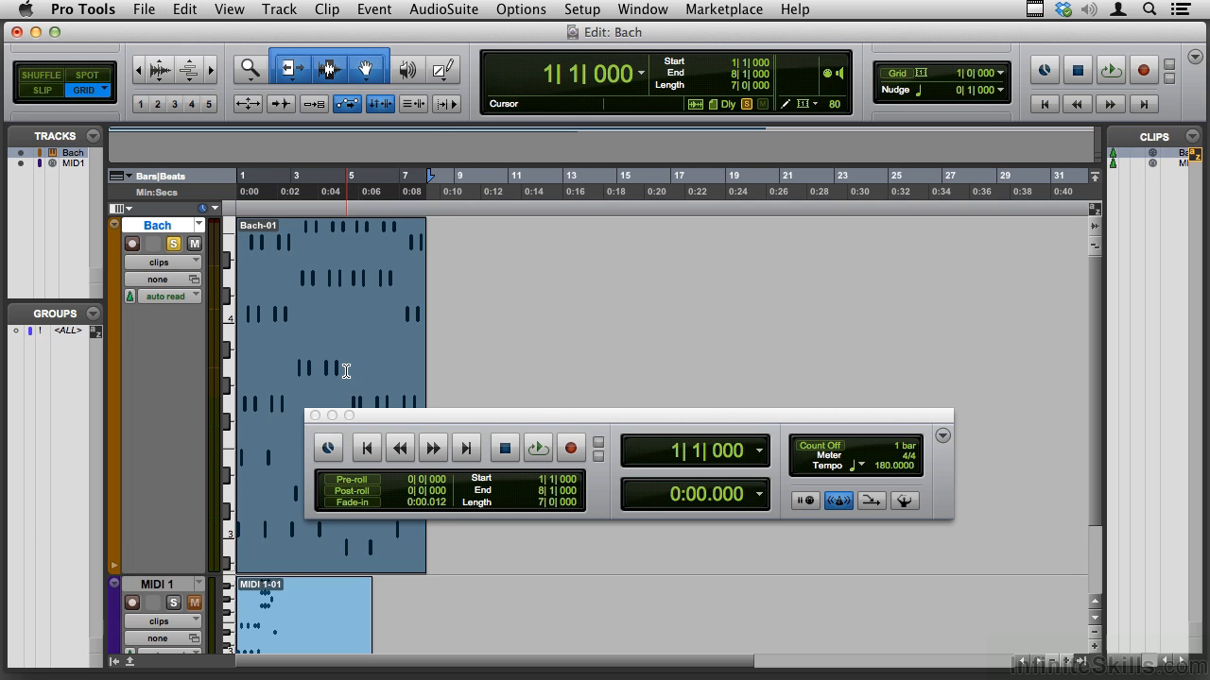
key("Delete")
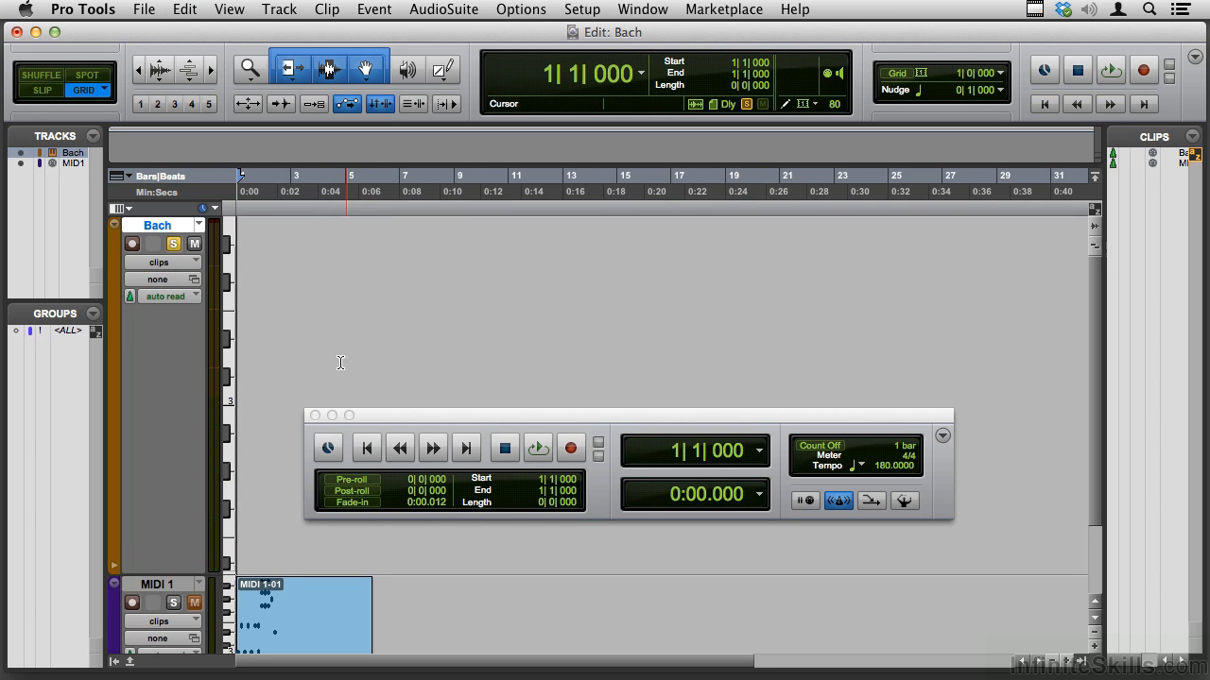
left_click(172, 244)
Record a short new MIDI clip on the Bach track from bar 1 and extend it to nine bars.
key("super+space")
key("space")
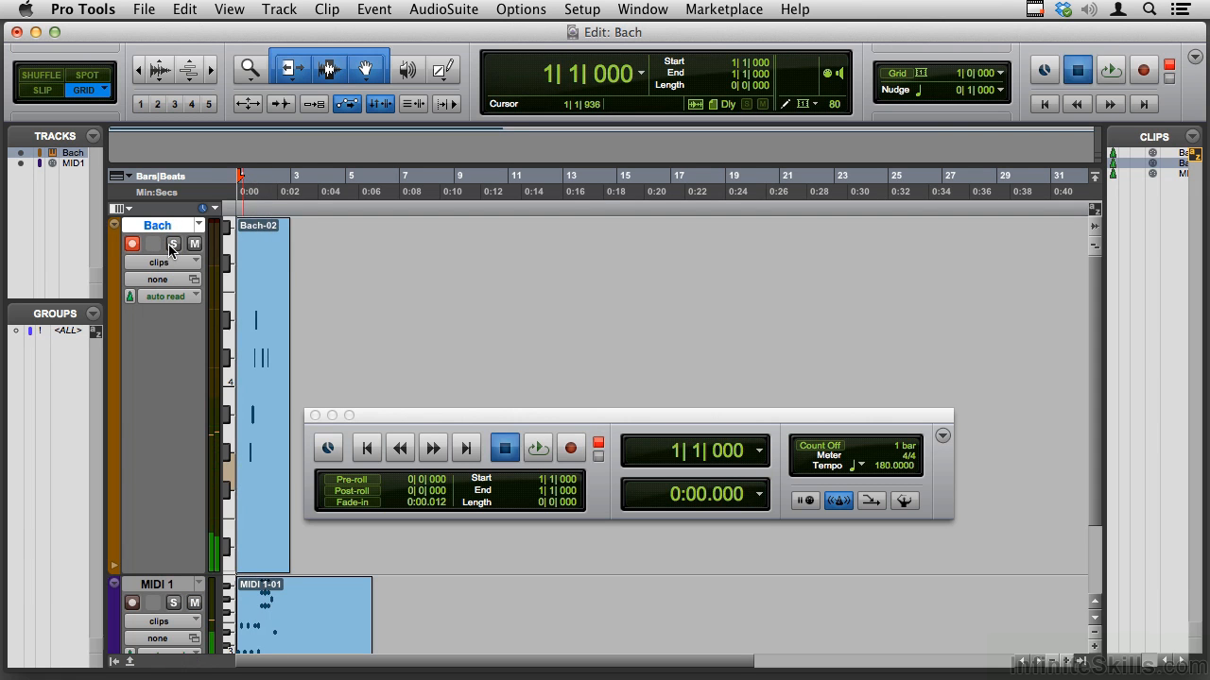
left_click(277, 411)
left_click_drag(277, 411, 480, 416)
Open Step Input, set the step increment to whole notes and enter four chords across bars 1 to 4 of the Bach clip.
left_click(374, 8)
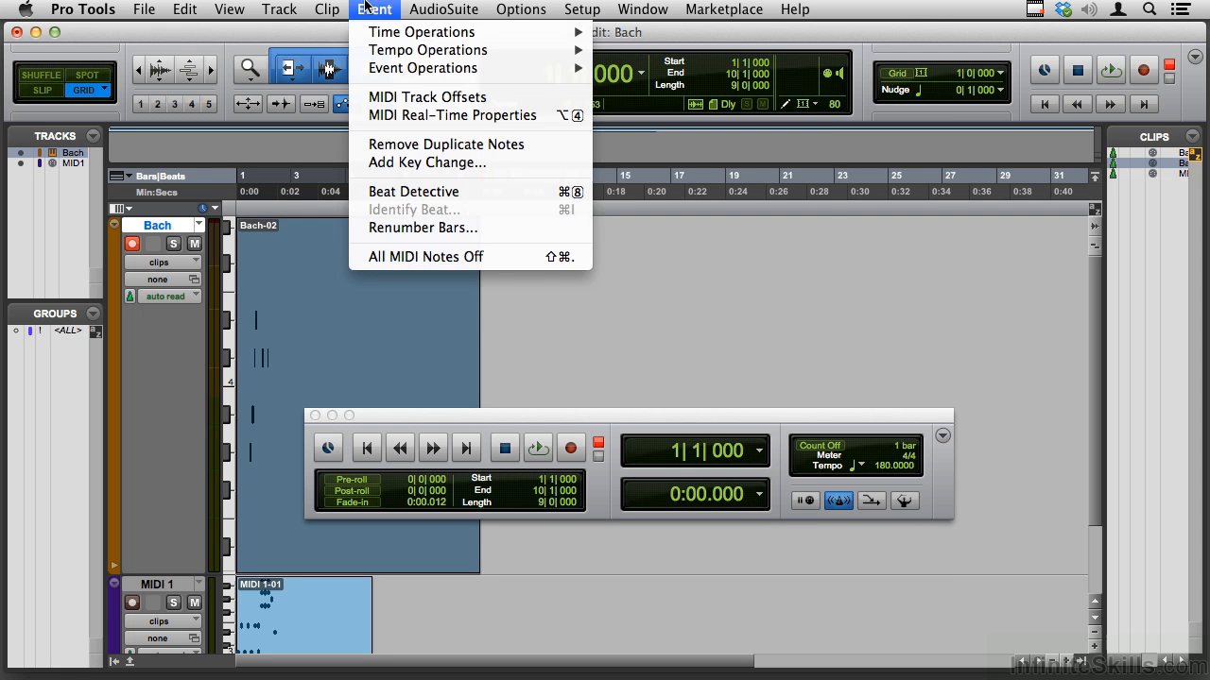
mouse_move(393, 70)
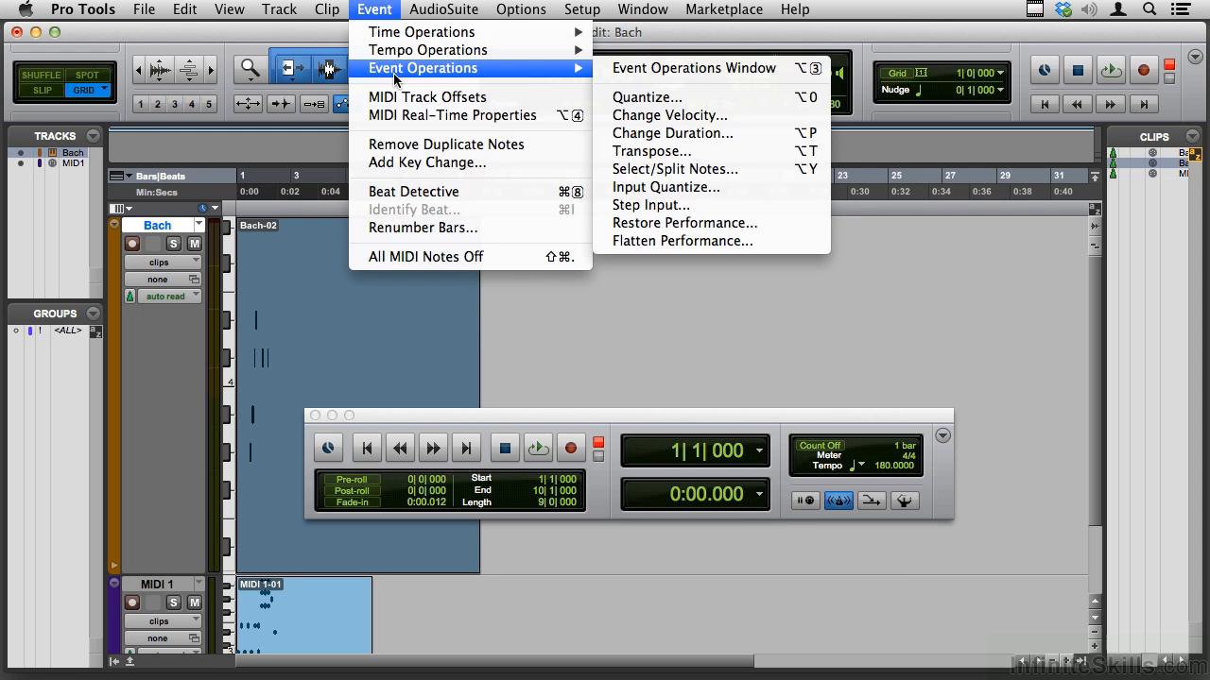
left_click(642, 206)
left_click(559, 294)
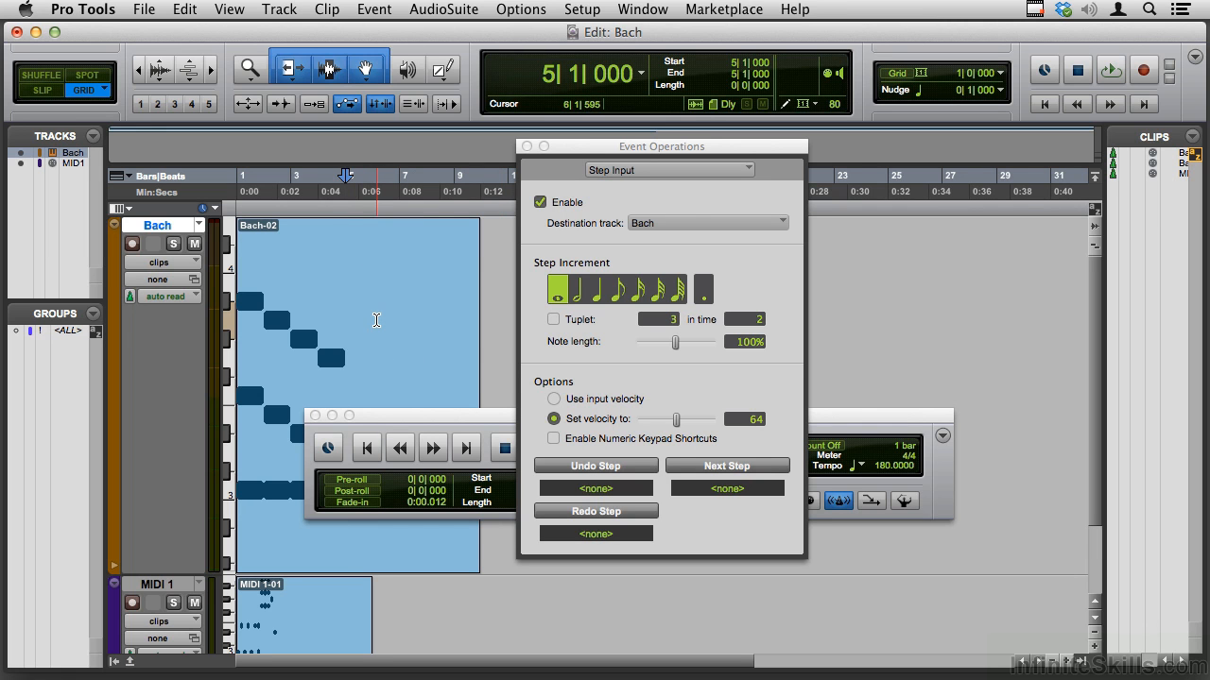
left_click(695, 224)
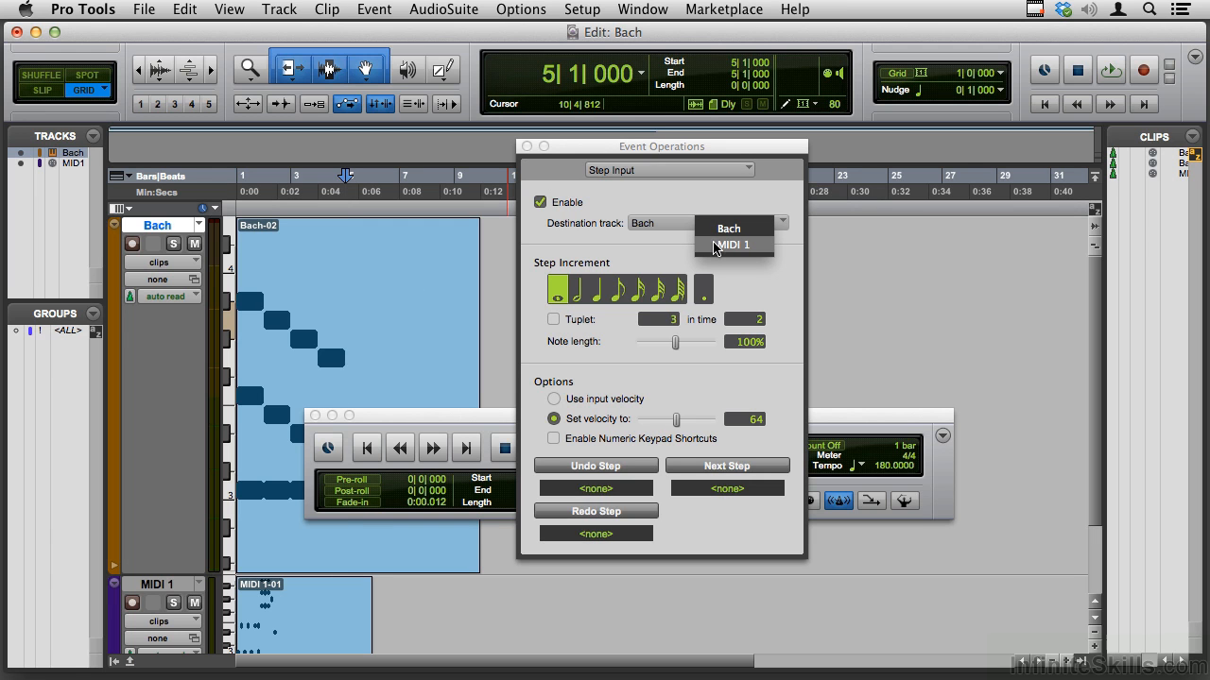
left_click(665, 244)
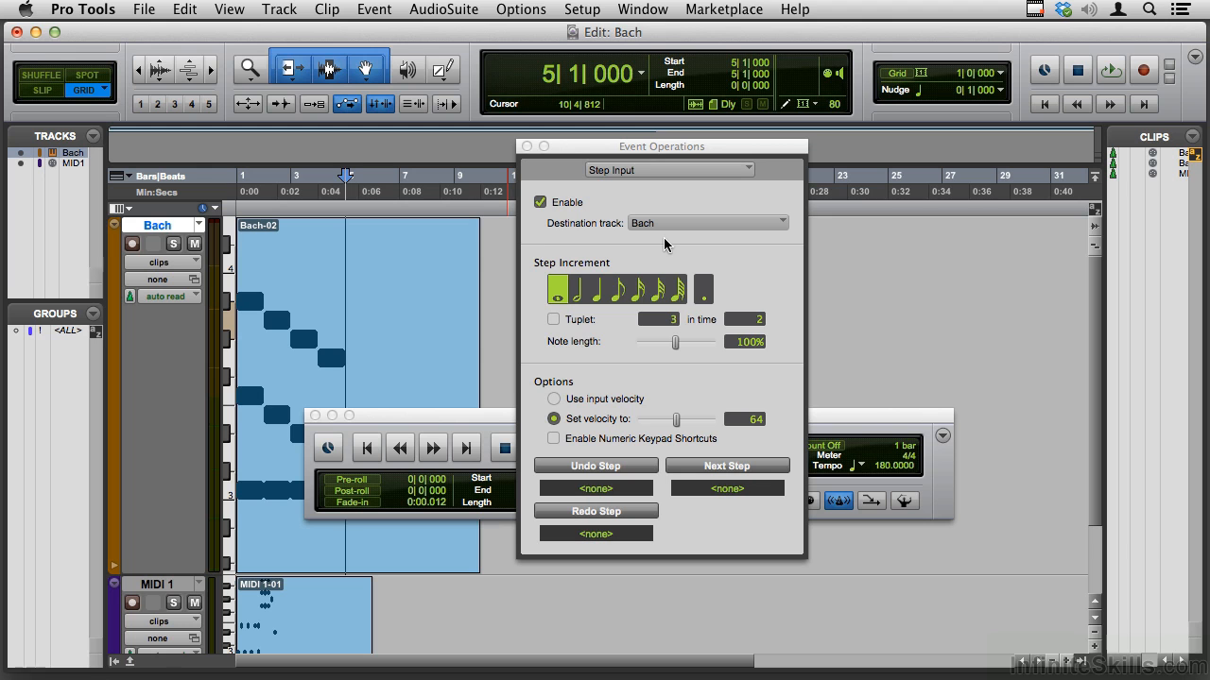